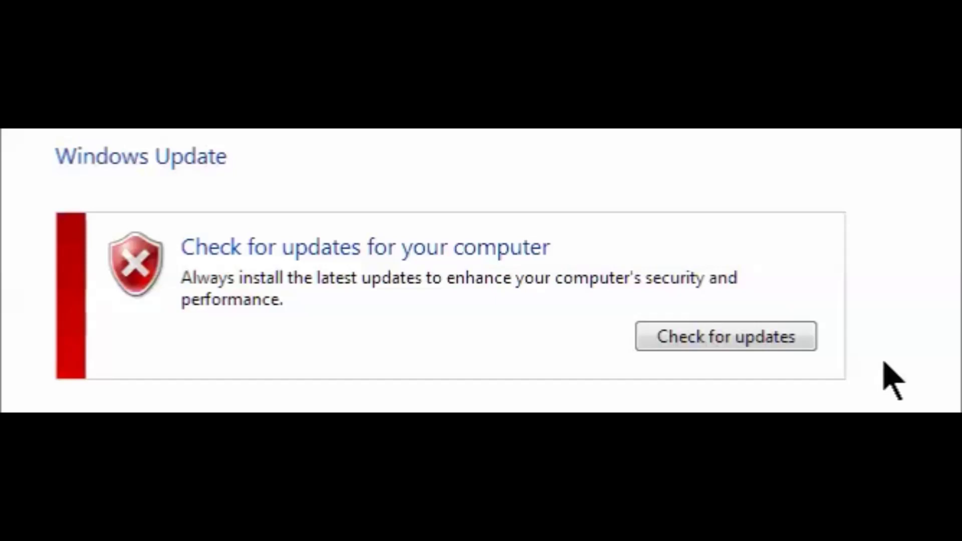
# Check for updates, then review the install settings, leaving important updates on Never check.
pyautogui.click(733, 339)
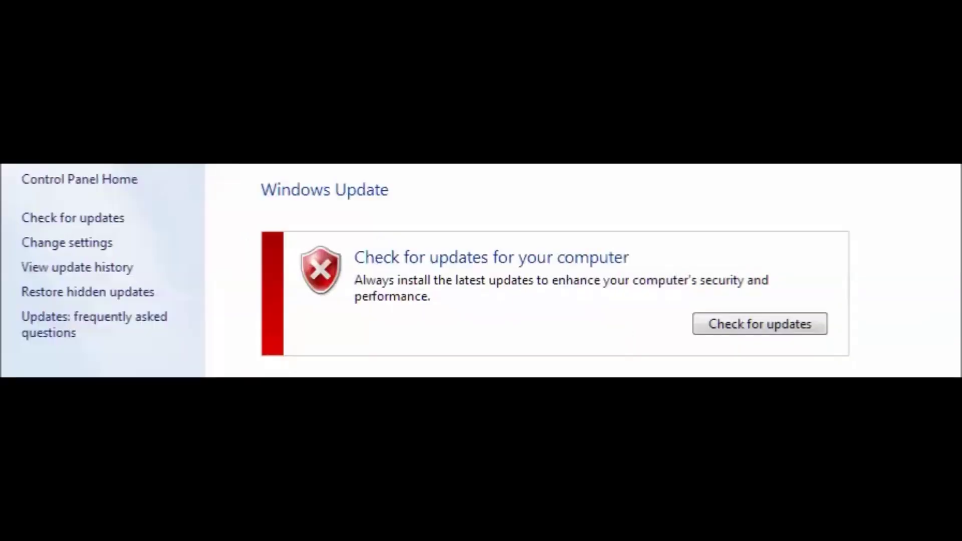
pyautogui.click(92, 245)
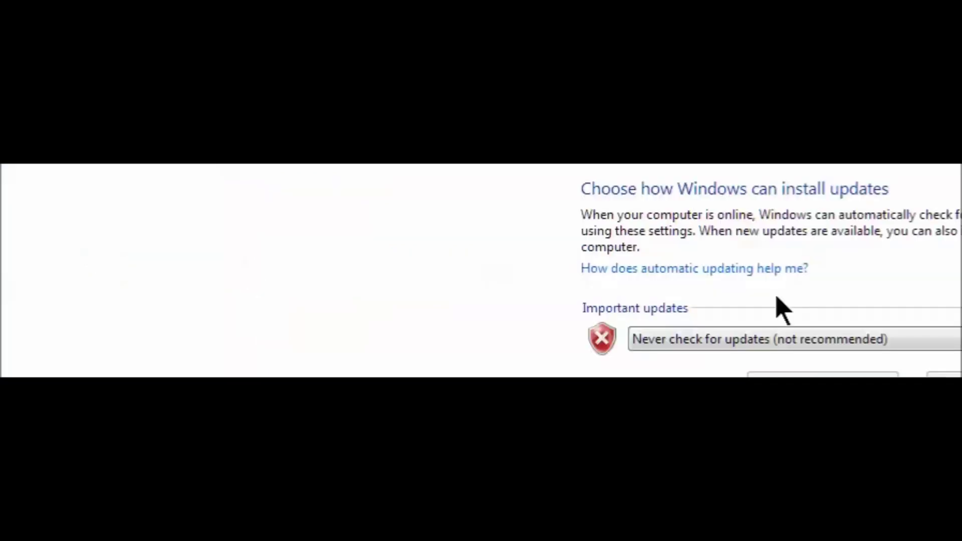
pyautogui.click(780, 343)
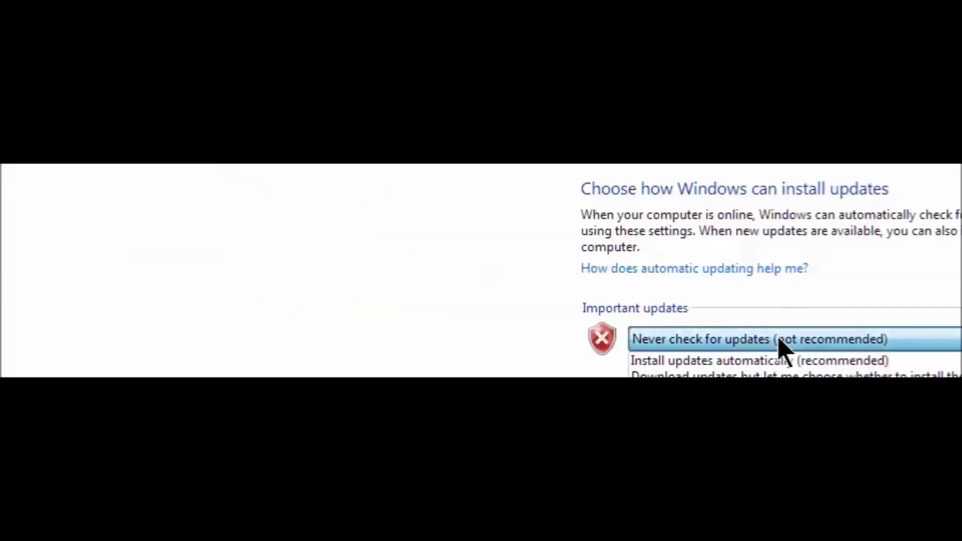
pyautogui.click(780, 345)
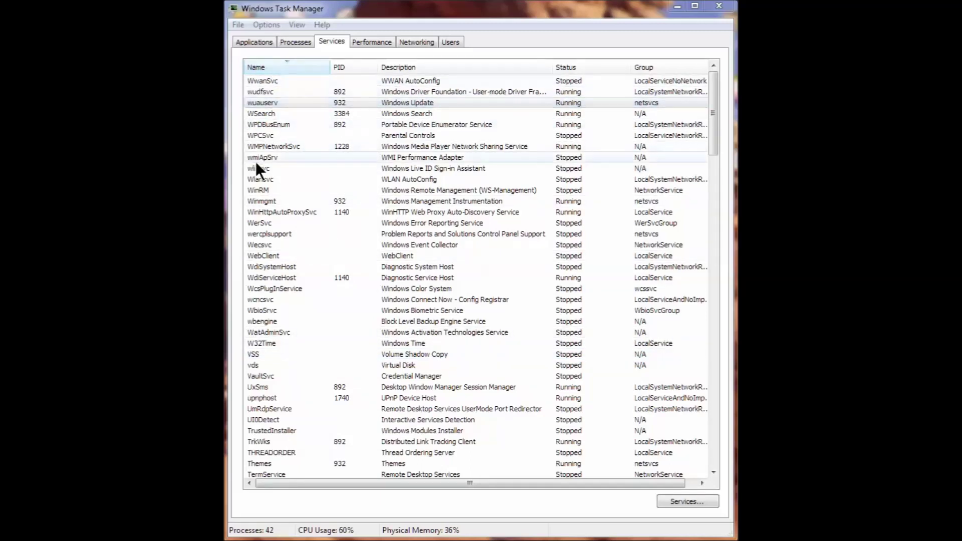
# Sort the services by name and stop the wuauserv Windows Update service.
pyautogui.click(311, 65)
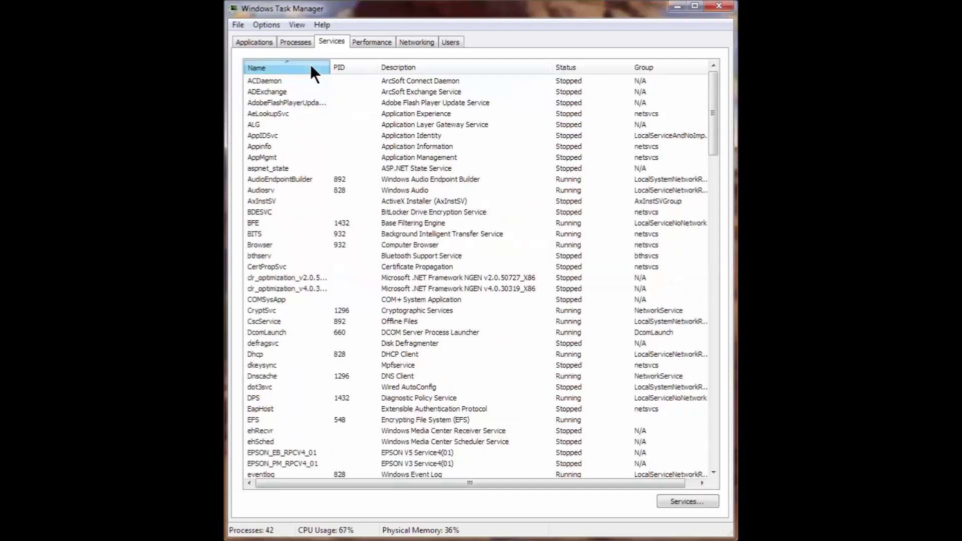
pyautogui.click(309, 62)
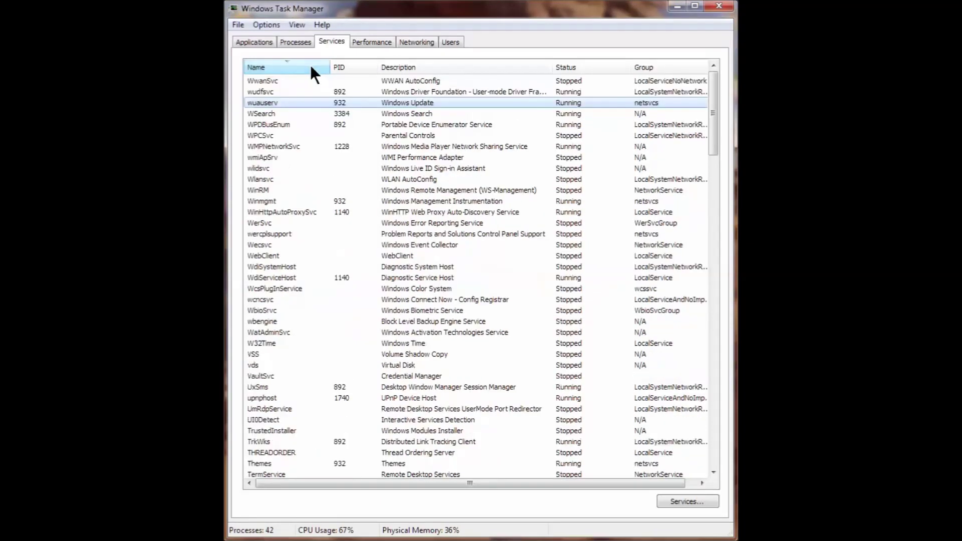
pyautogui.rightClick(426, 100)
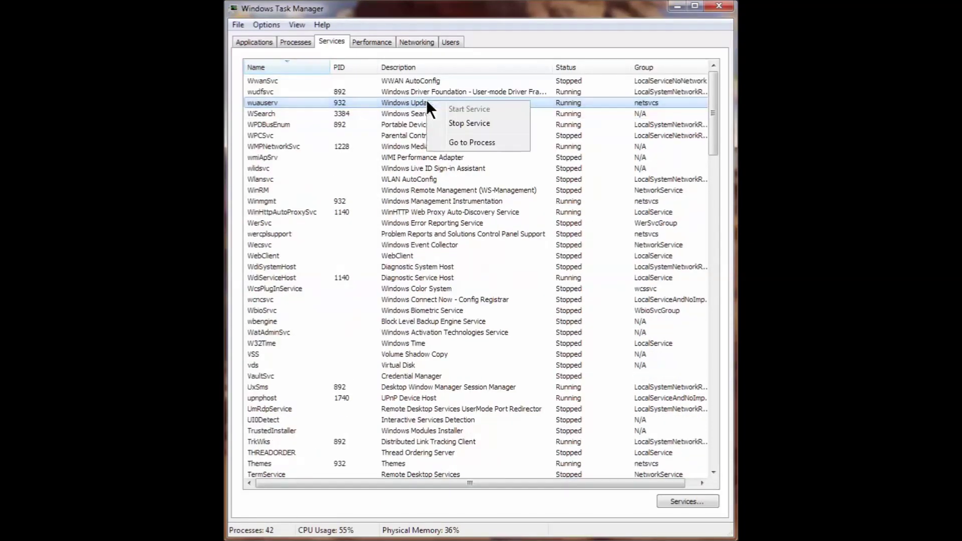
pyautogui.click(479, 123)
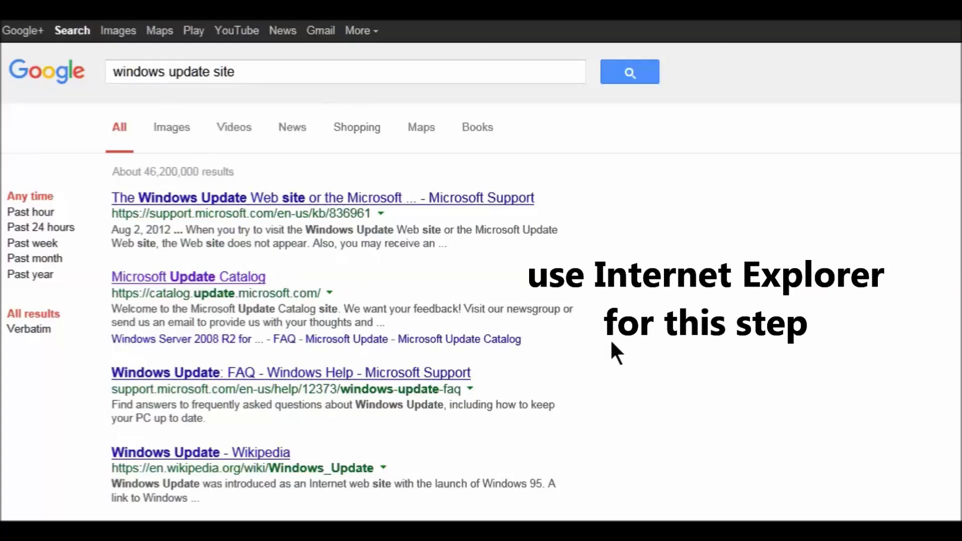
# Open the Microsoft Update Catalog result from the Google search.
pyautogui.click(206, 284)
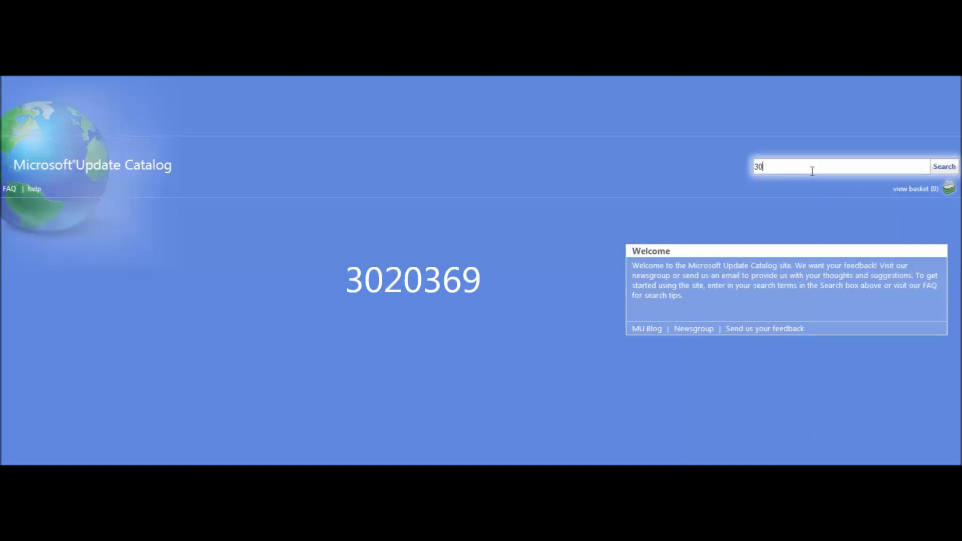
# Search the catalog for 3020369 and add the Windows 7 KB3020369 update to the basket.
pyautogui.write('20369')
pyautogui.click(942, 168)
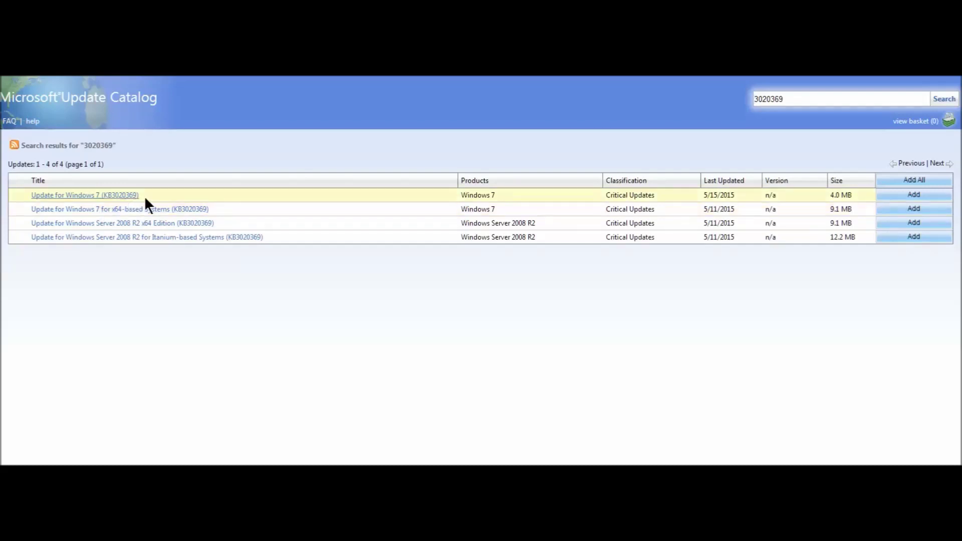
pyautogui.click(917, 198)
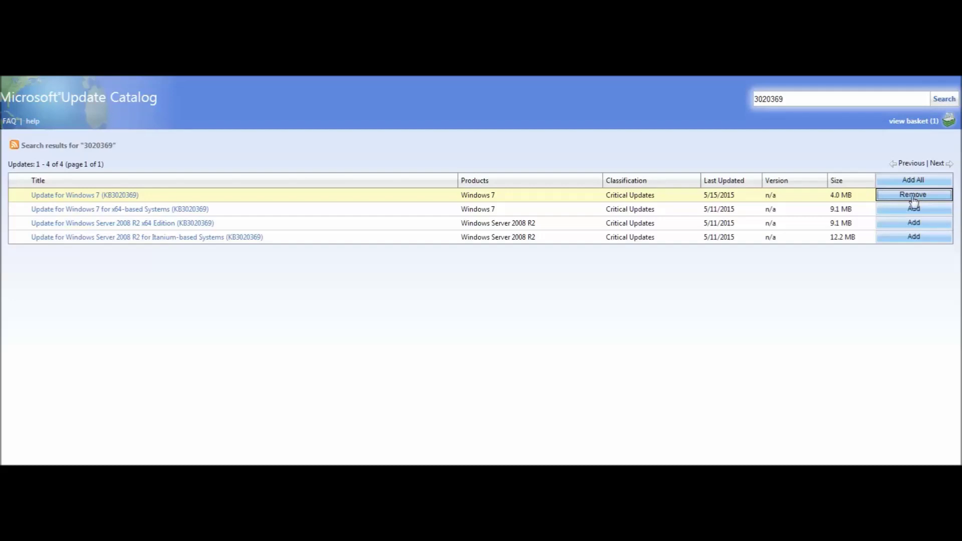
pyautogui.doubleClick(792, 99)
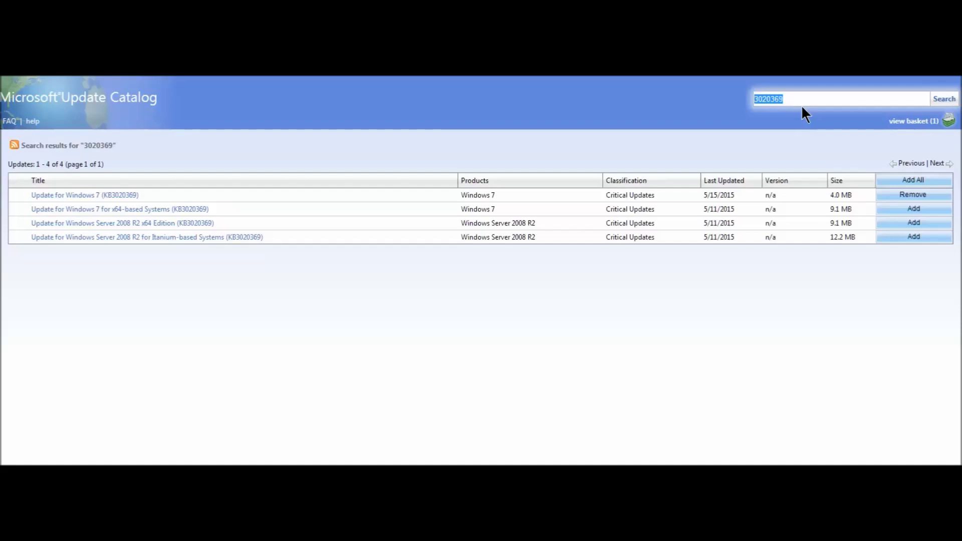
# Search for 3172605 and add the Windows 7 KB3172605 update to the basket.
pyautogui.write('317')
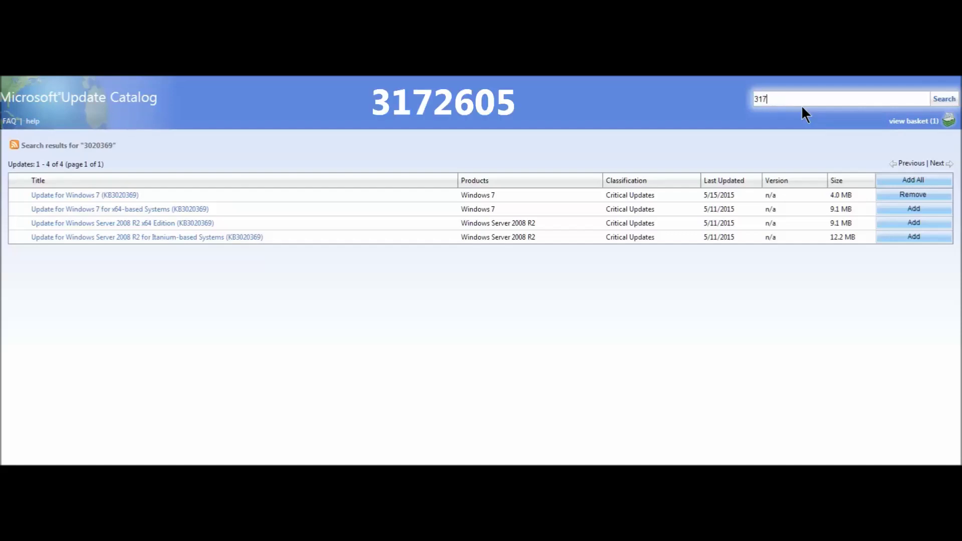
pyautogui.write('2605')
pyautogui.click(945, 100)
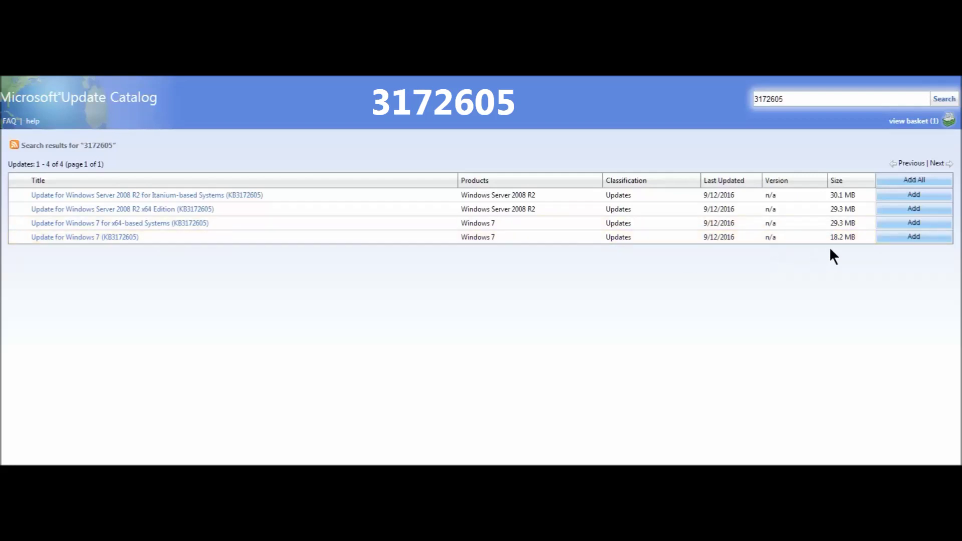
pyautogui.click(913, 239)
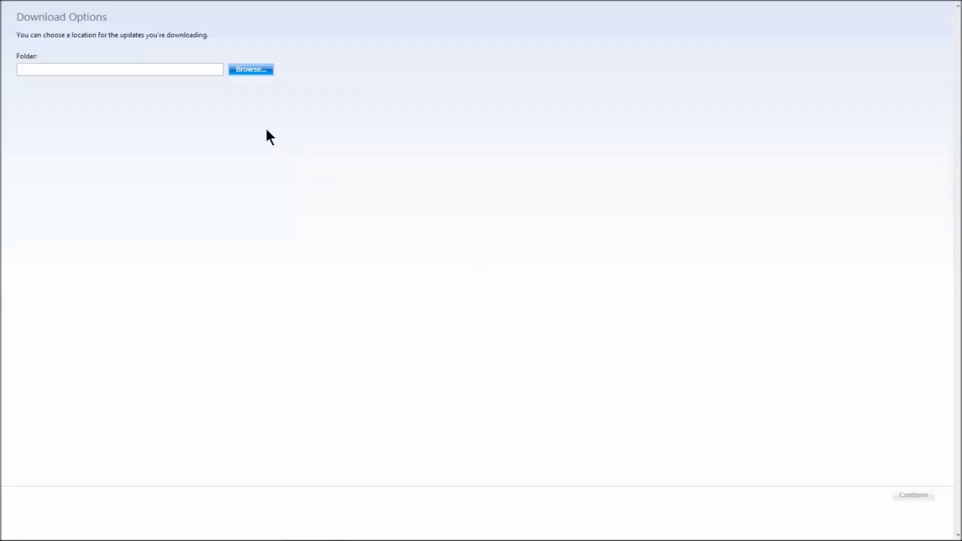
# Download KB3020369 and KB3172605 into the desktop 'AAA windows update' folder, then close the finished window.
pyautogui.click(246, 71)
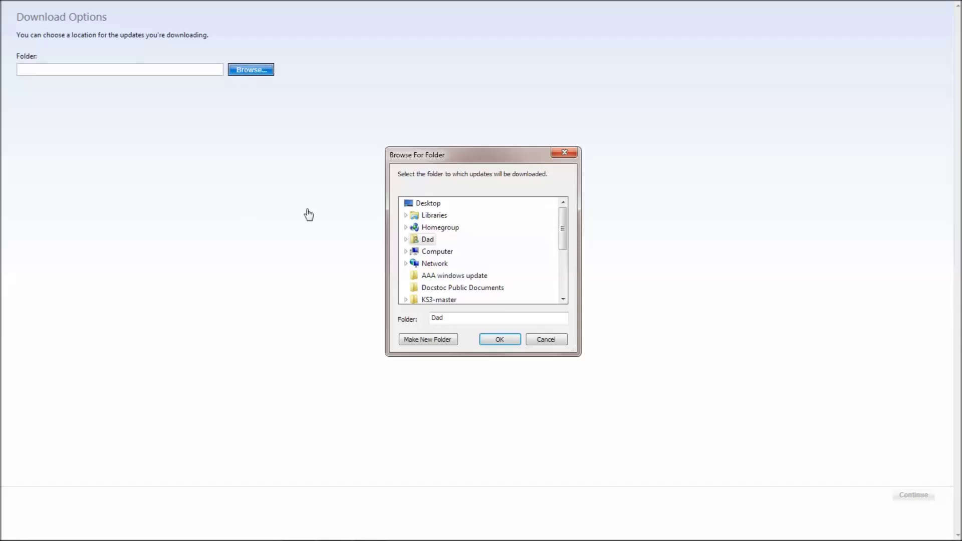
pyautogui.click(465, 277)
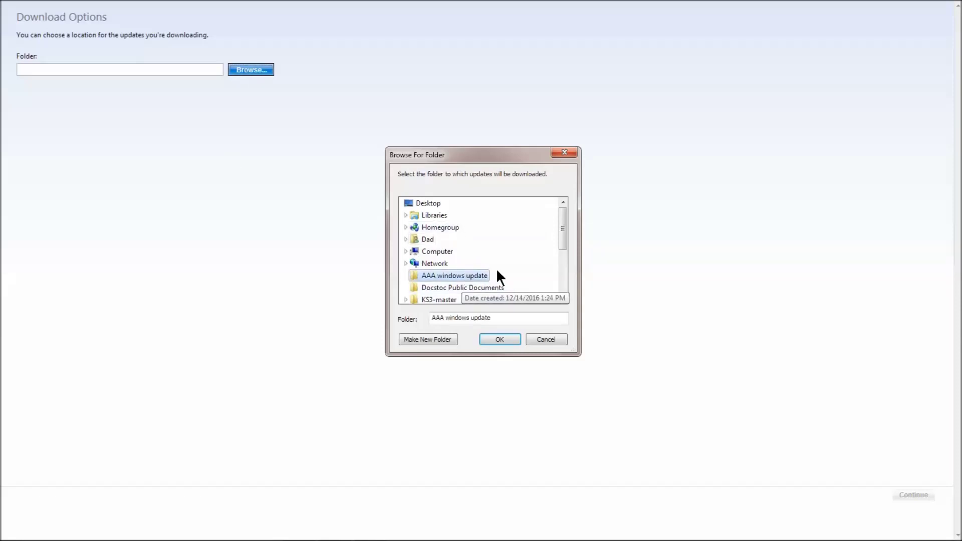
pyautogui.click(494, 342)
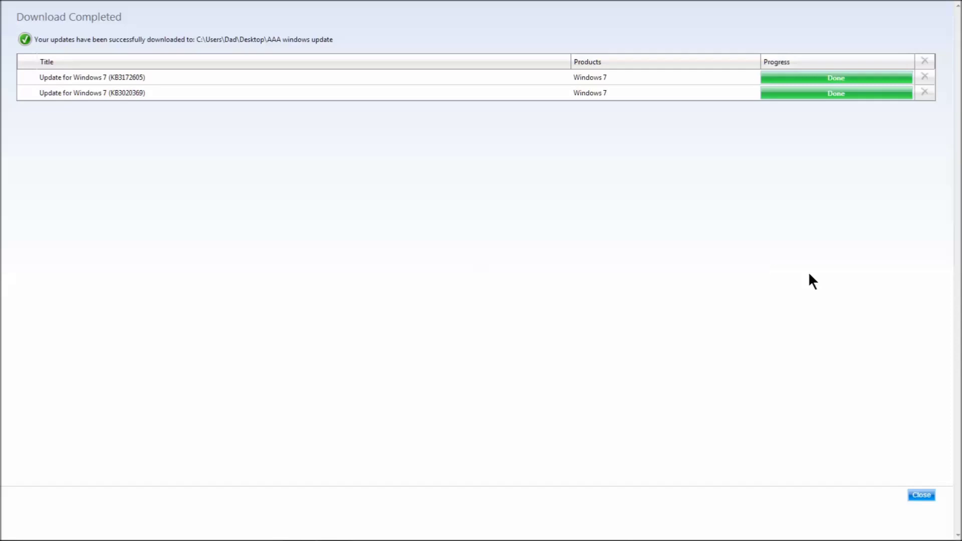
pyautogui.click(922, 495)
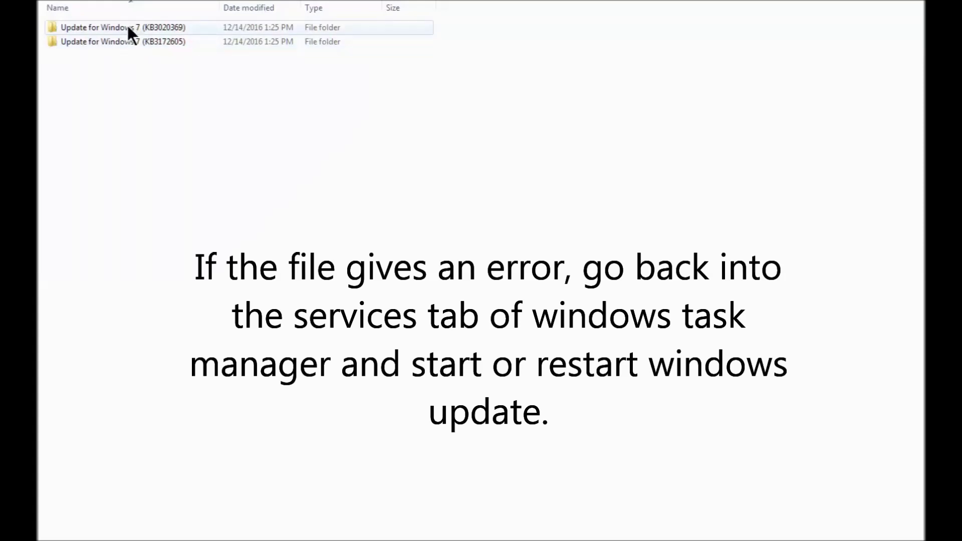
# Open the KB3020369 folder and run its update file, which fails with error 0x80070422.
pyautogui.doubleClick(128, 29)
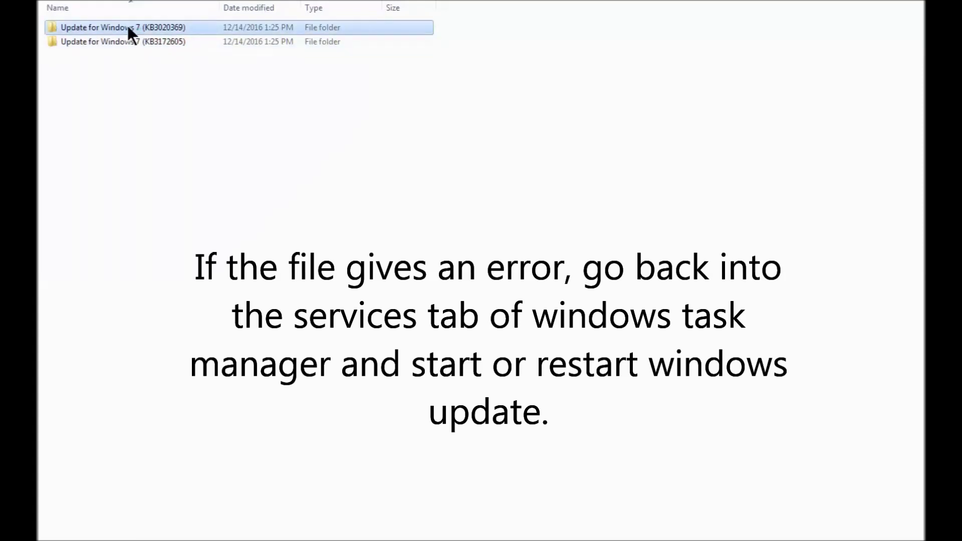
pyautogui.click(138, 29)
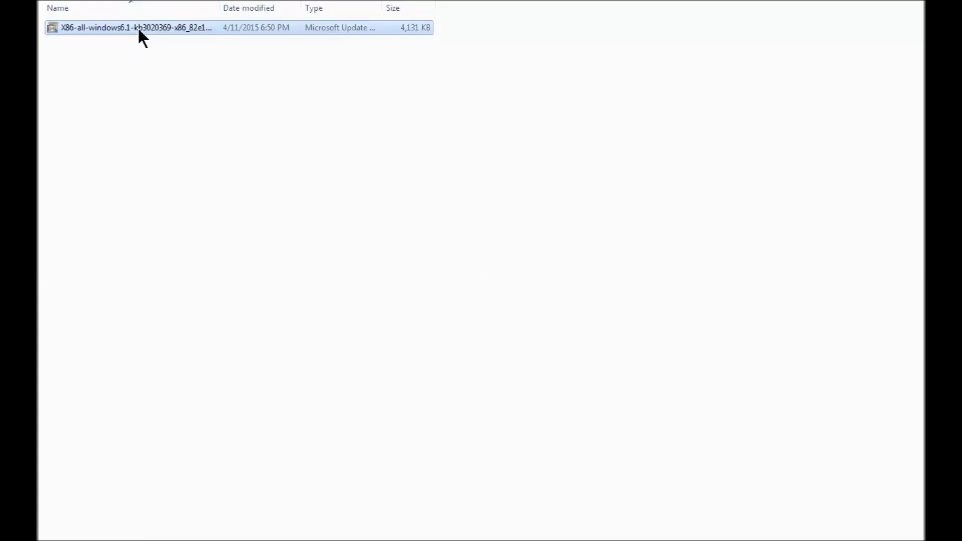
pyautogui.rightClick(140, 30)
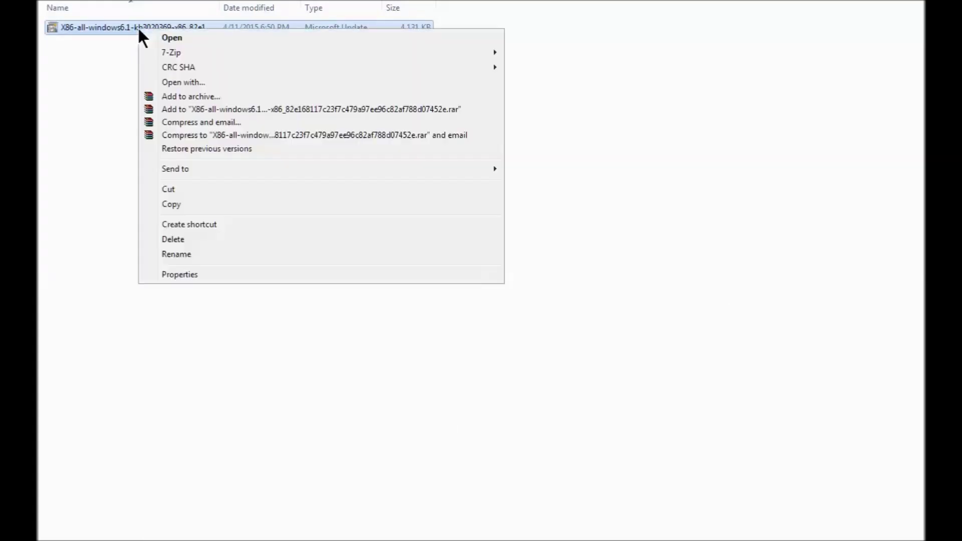
pyautogui.click(203, 40)
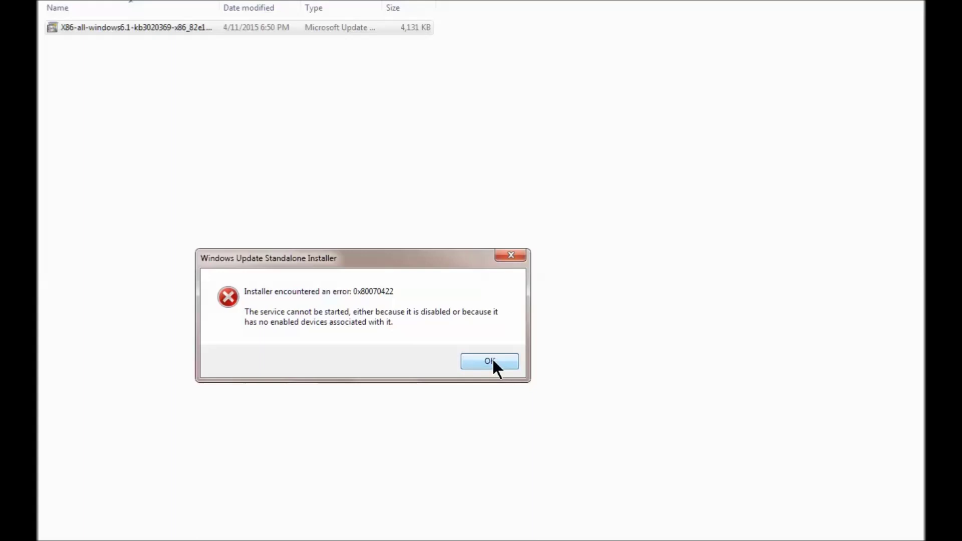
# Dismiss the 0x80070422 service error.
pyautogui.click(490, 362)
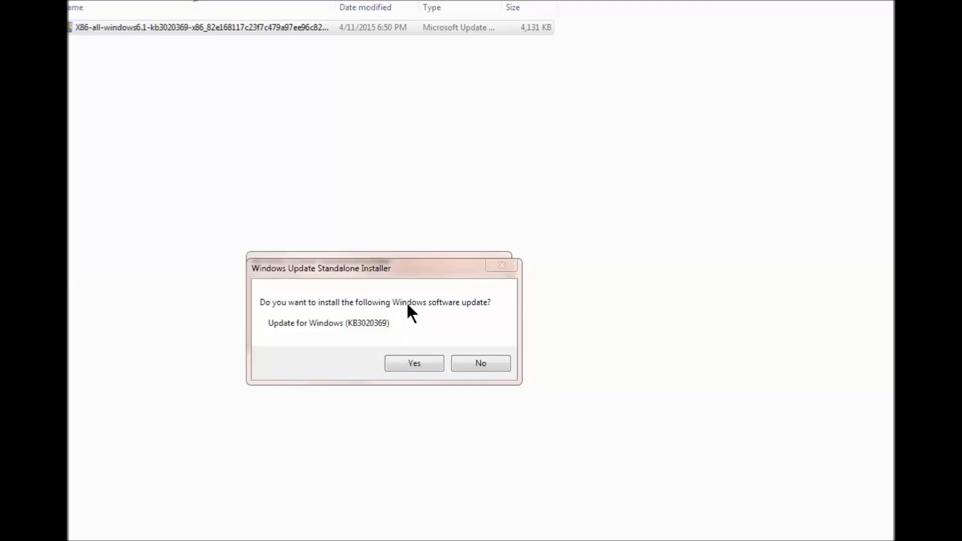
# Move the install prompt aside and confirm installing KB3020369.
pyautogui.moveTo(398, 273)
pyautogui.mouseDown()
pyautogui.moveTo(489, 285)
pyautogui.moveTo(470, 294)
pyautogui.moveTo(394, 261)
pyautogui.mouseUp()
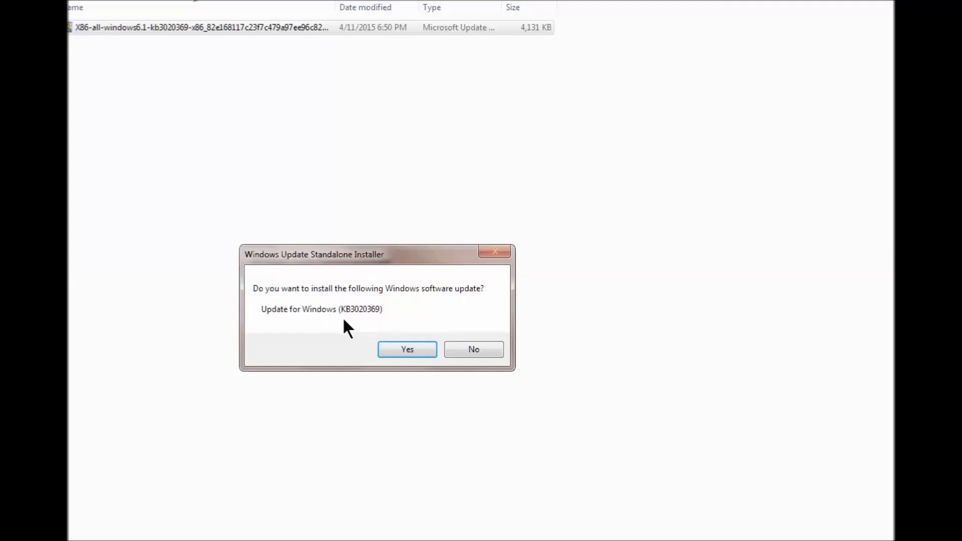
pyautogui.click(406, 349)
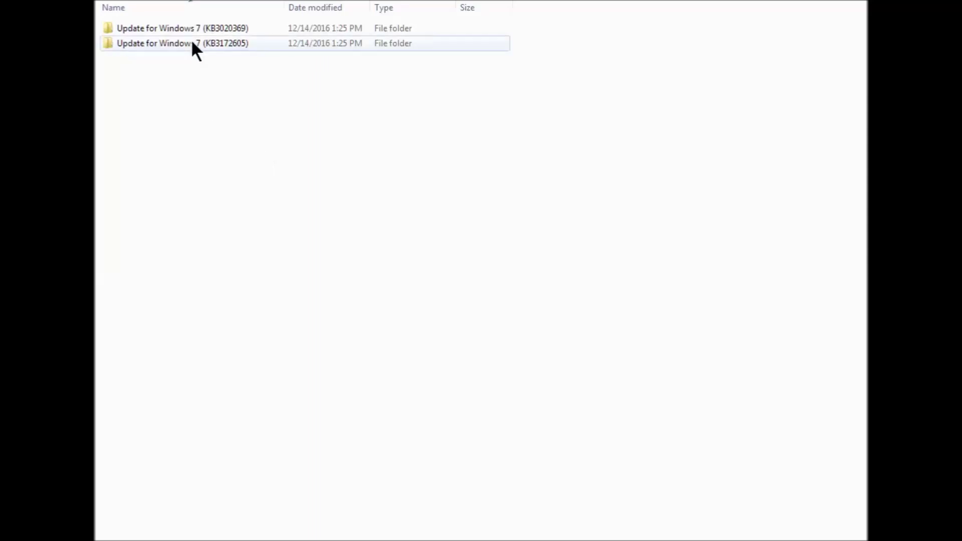
# Select the KB3172605 update folder to install it.
pyautogui.click(192, 42)
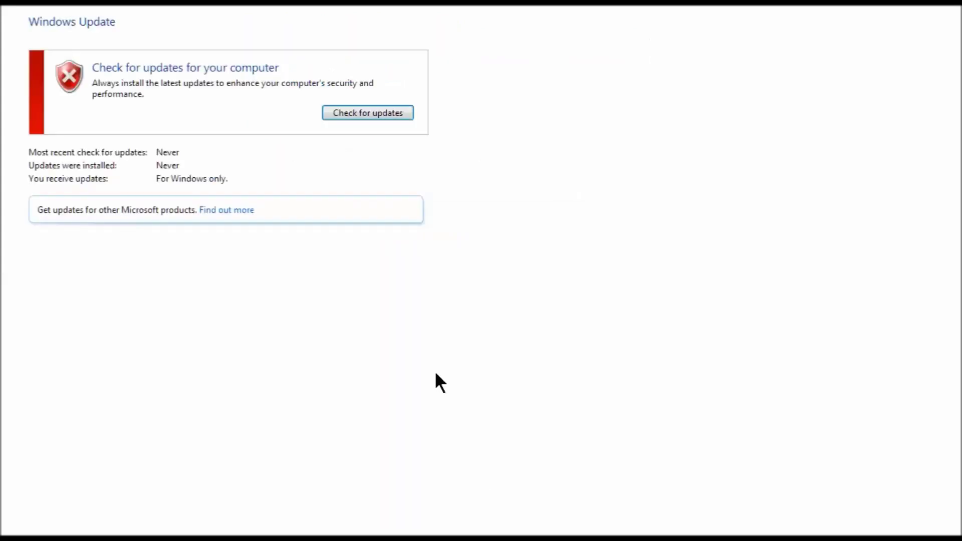
# Check for updates until Windows Update lists 133 important updates totalling 515.4 MB.
pyautogui.click(367, 114)
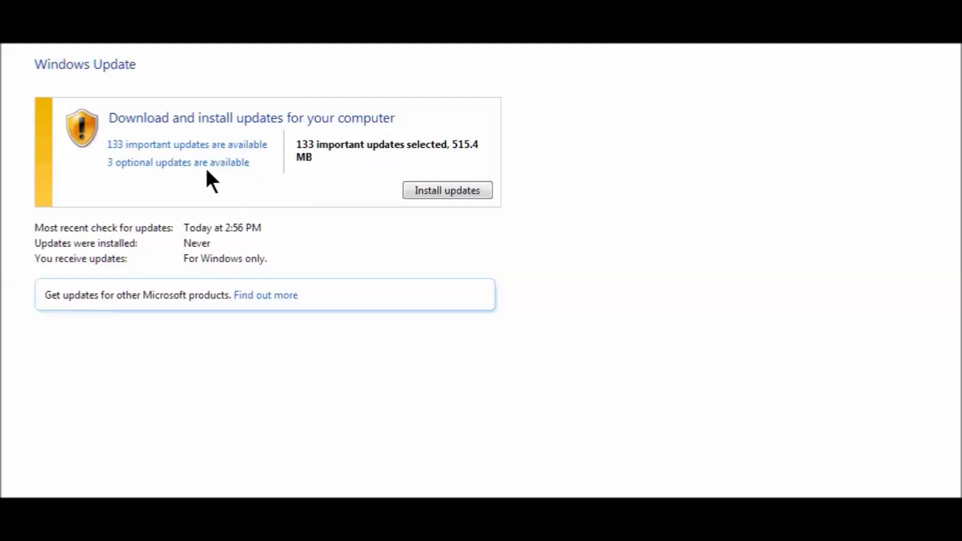
# Open the '133 important updates are available' list, showing every update ticked.
pyautogui.click(245, 146)
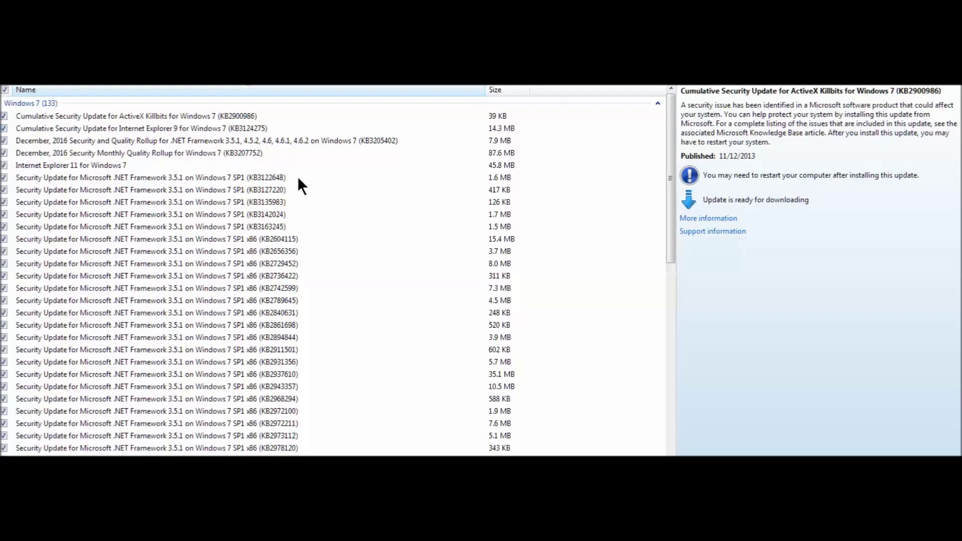
# Untick IE11, the December rollups, the IE9 cumulative update and ActiveX Killbits.
pyautogui.click(4, 165)
pyautogui.click(4, 152)
pyautogui.click(4, 140)
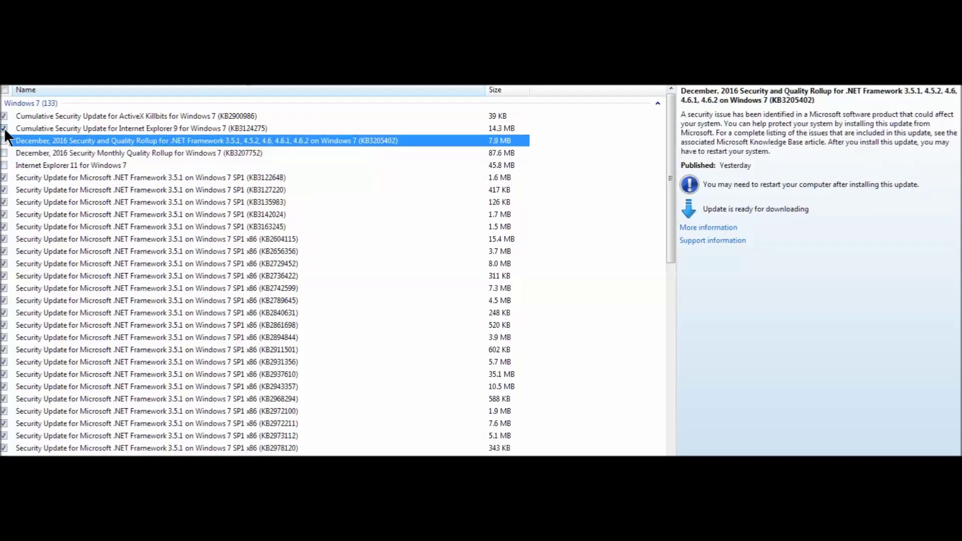
pyautogui.click(4, 128)
pyautogui.click(4, 115)
# Untick updates KB3122648 through KB2789645 to leave them out of this batch.
pyautogui.click(4, 178)
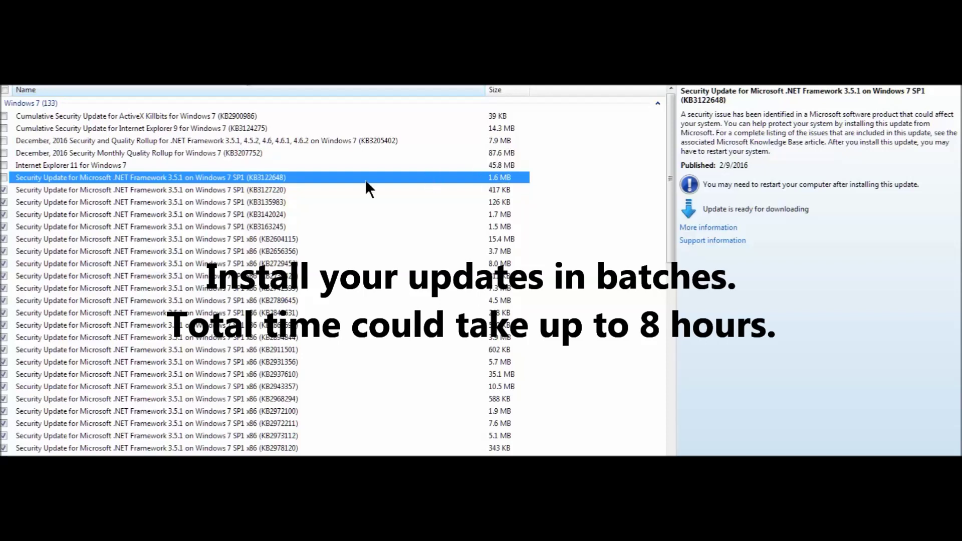
pyautogui.click(4, 190)
pyautogui.click(4, 202)
pyautogui.click(4, 214)
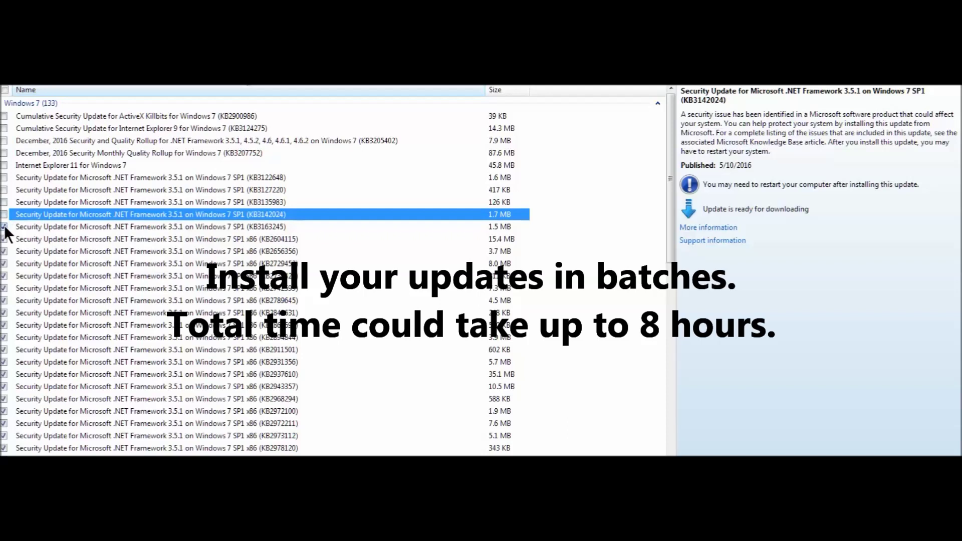
pyautogui.click(4, 227)
pyautogui.click(4, 239)
pyautogui.click(4, 251)
pyautogui.click(4, 264)
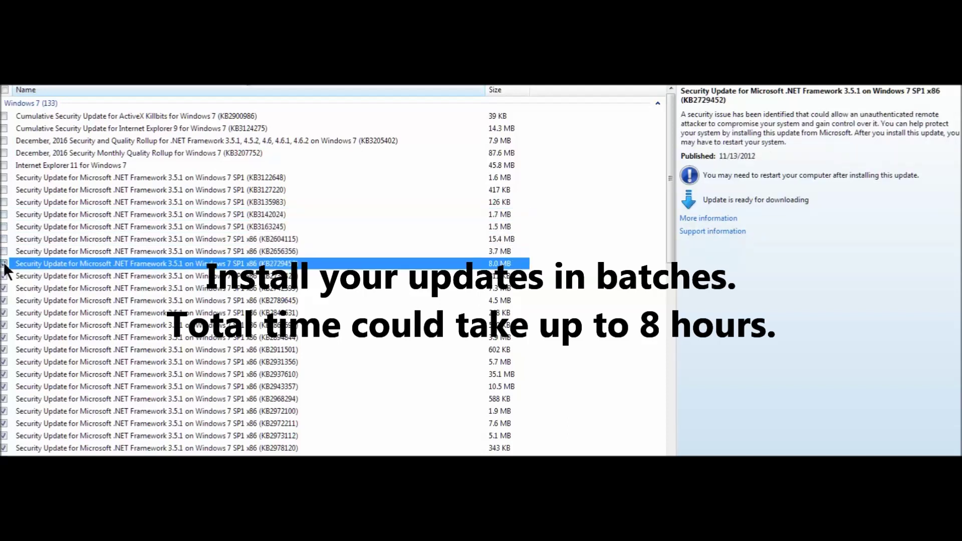
pyautogui.click(4, 276)
pyautogui.click(4, 288)
pyautogui.click(4, 300)
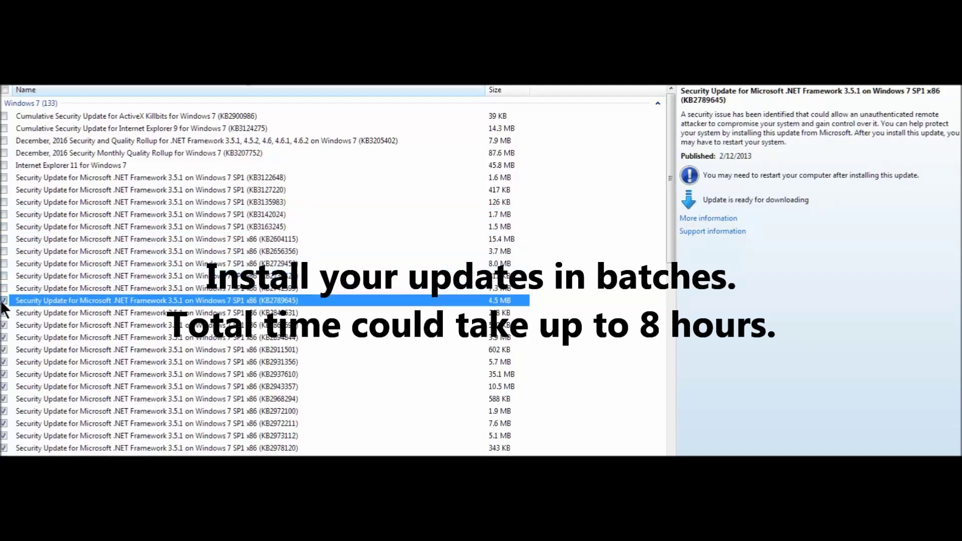
# Untick updates KB2840631 through .NET Framework KB2978120 as well.
pyautogui.click(4, 312)
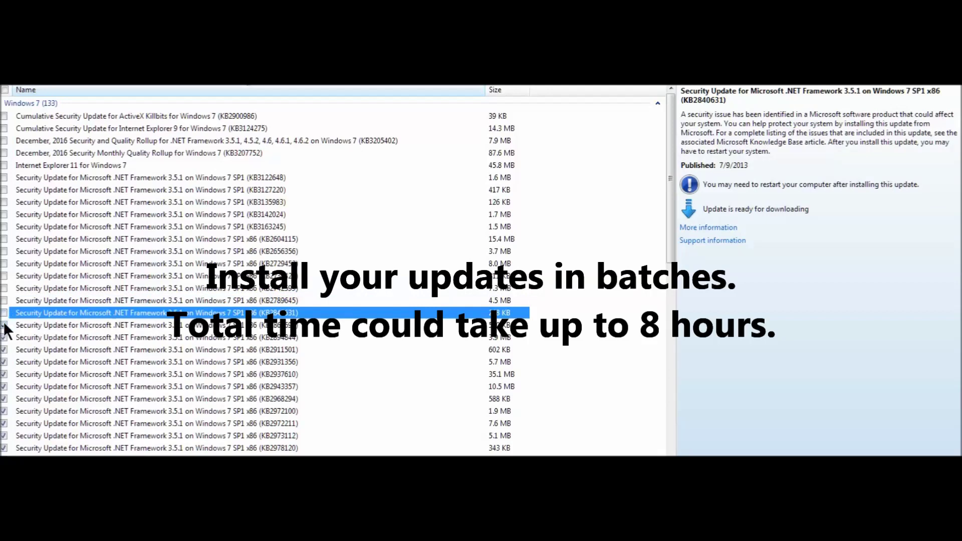
pyautogui.click(4, 325)
pyautogui.click(4, 337)
pyautogui.click(4, 349)
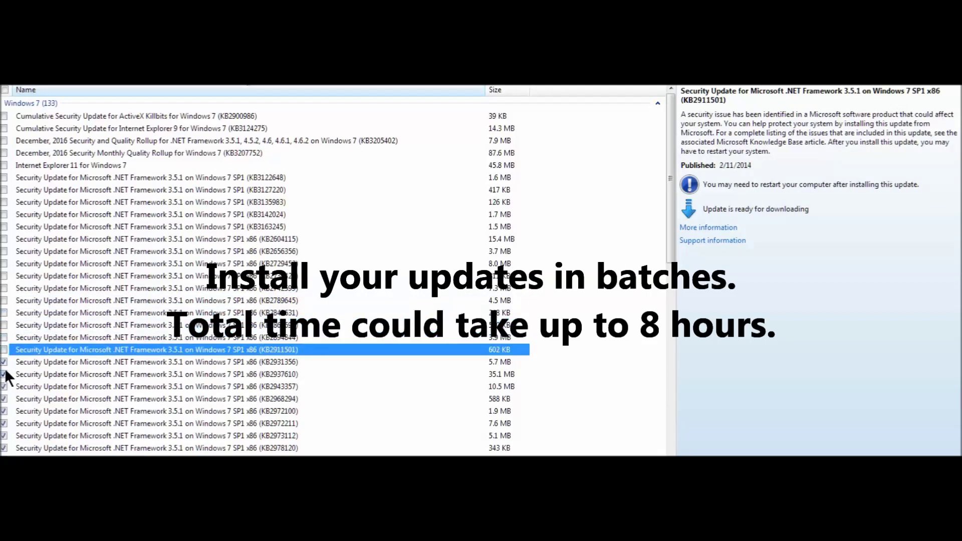
pyautogui.click(4, 362)
pyautogui.click(4, 375)
pyautogui.click(4, 387)
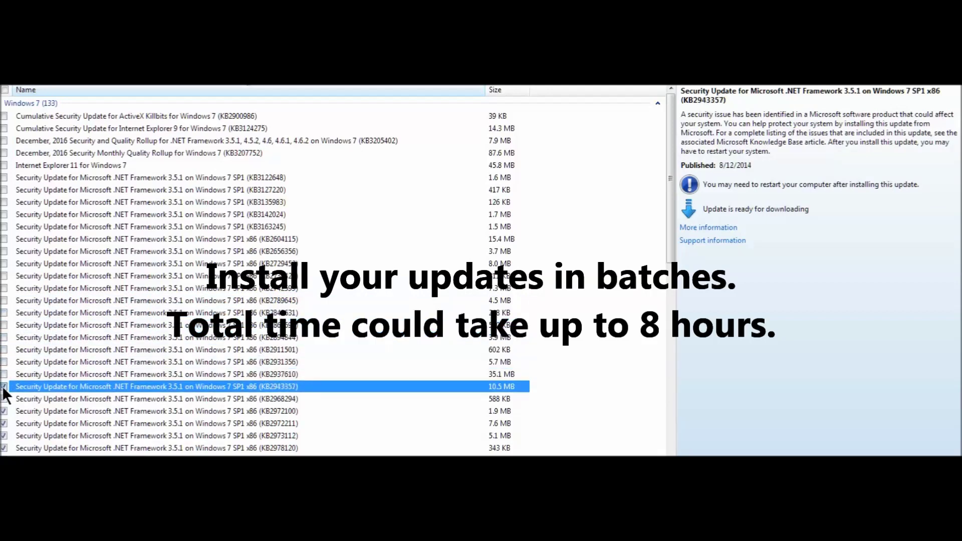
pyautogui.click(4, 399)
pyautogui.click(4, 411)
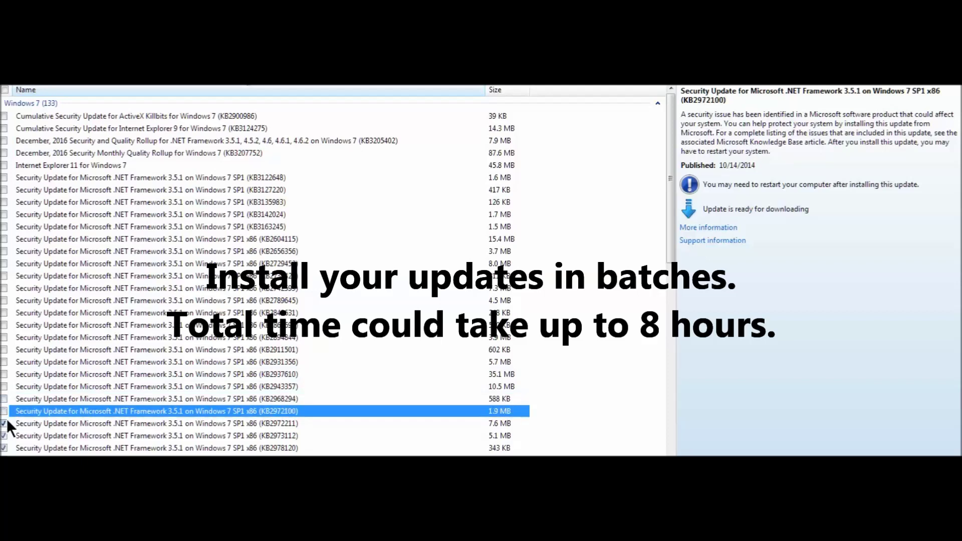
pyautogui.click(4, 423)
pyautogui.click(4, 436)
pyautogui.click(4, 448)
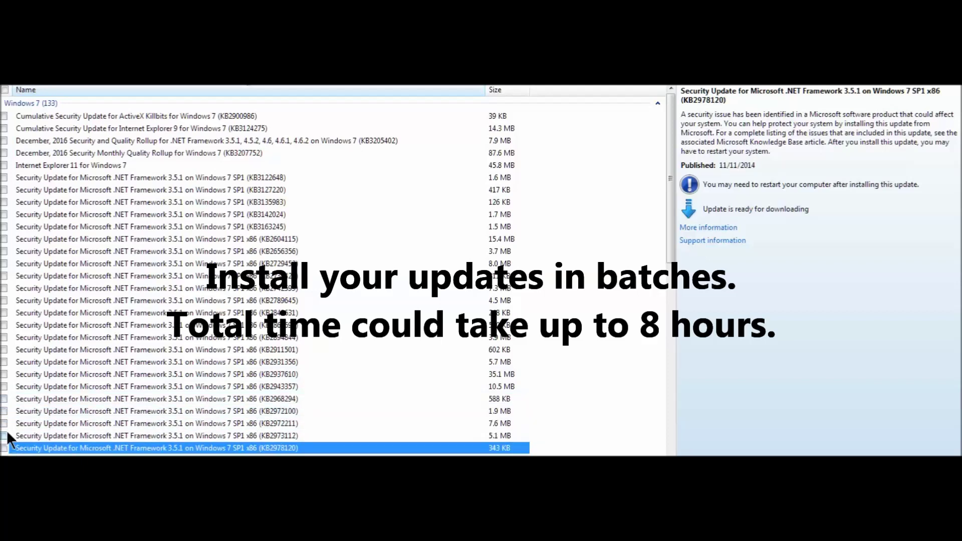
# Untick the remaining .NET Framework updates KB3023215 through KB3097989.
pyautogui.scroll(-10, 576, 401)
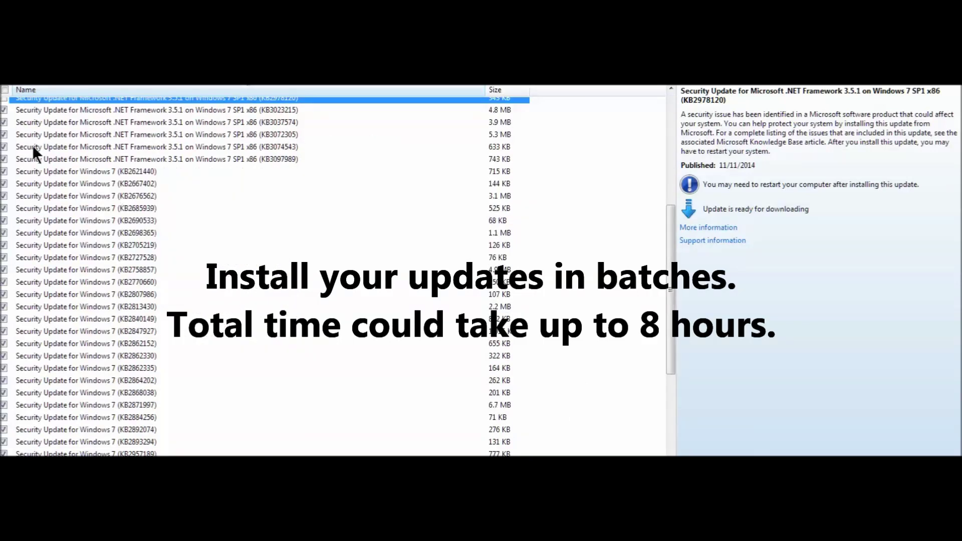
pyautogui.click(4, 110)
pyautogui.click(4, 122)
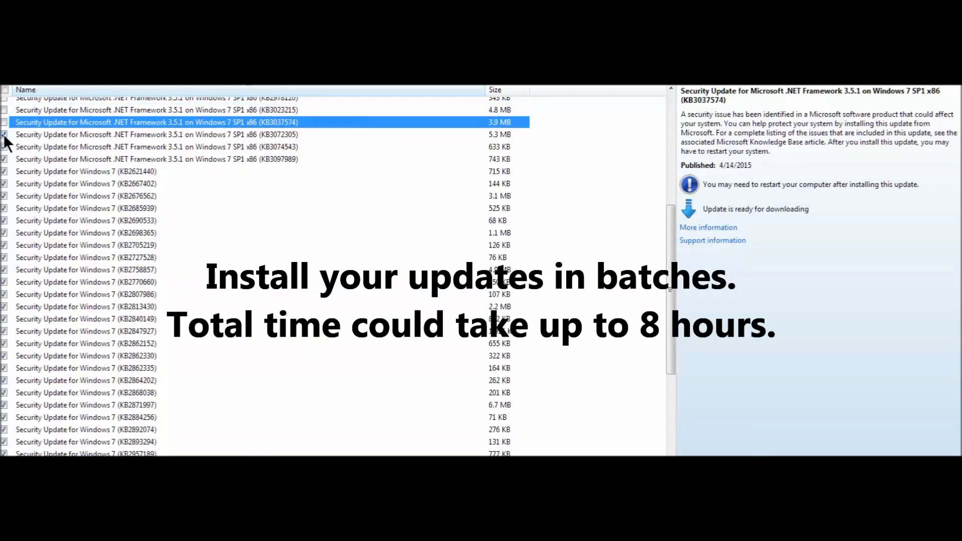
pyautogui.click(4, 134)
pyautogui.click(4, 146)
pyautogui.click(4, 159)
# Untick Windows 7 updates KB2621440 through KB2698365, plus KB2862152.
pyautogui.click(4, 172)
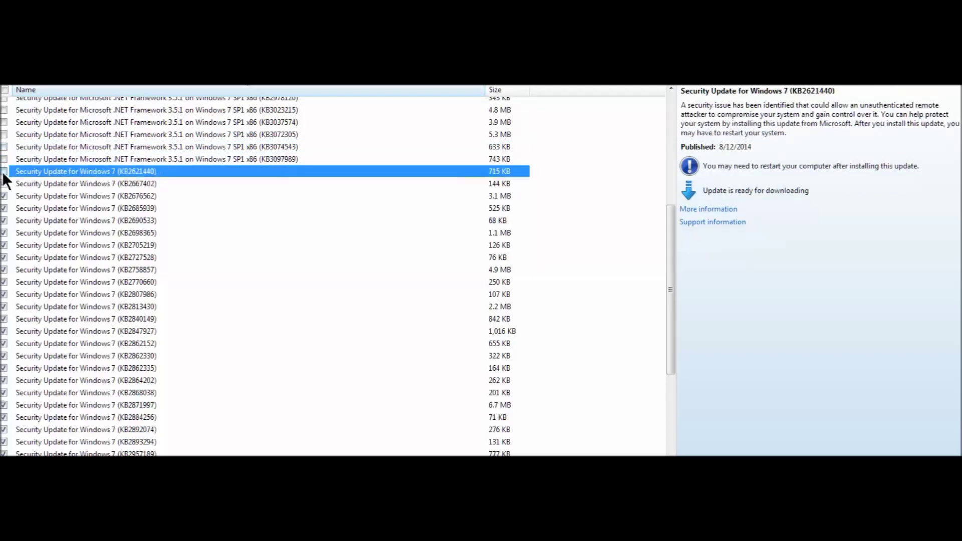
pyautogui.click(4, 183)
pyautogui.click(4, 196)
pyautogui.click(4, 208)
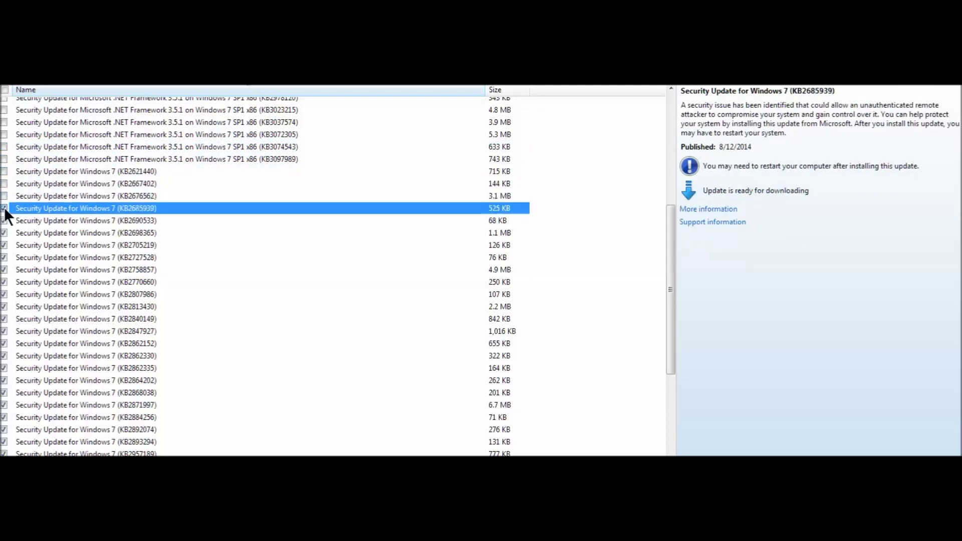
pyautogui.click(4, 221)
pyautogui.click(4, 233)
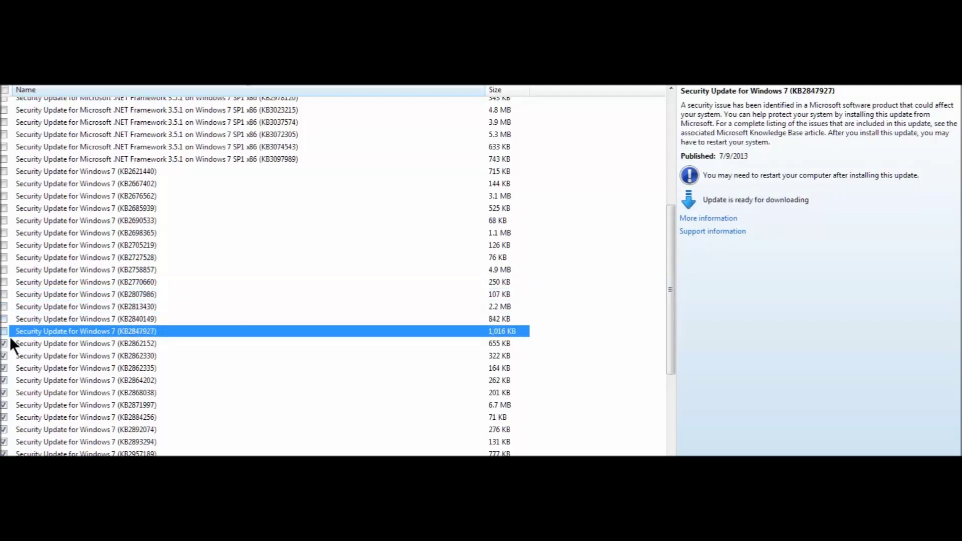
pyautogui.click(4, 344)
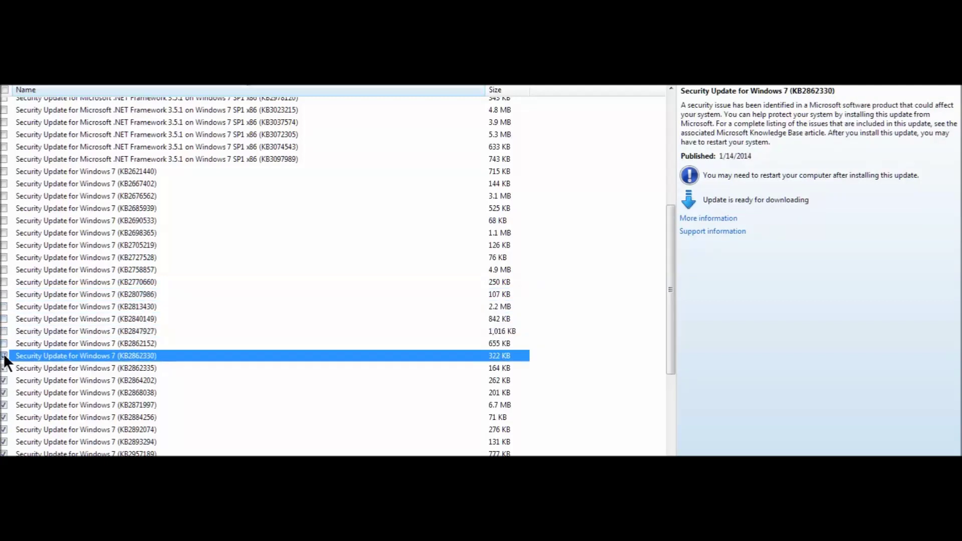